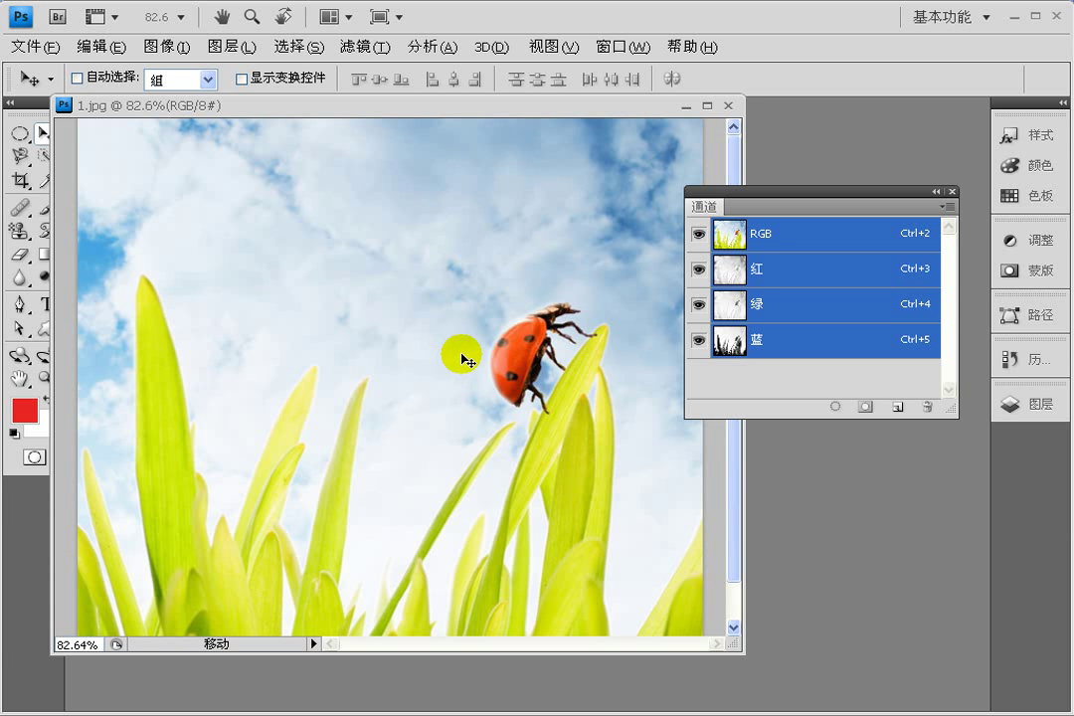
Add a new black Alpha 1 channel through the Channels panel menu's New Channel command.
left_click(898, 408)
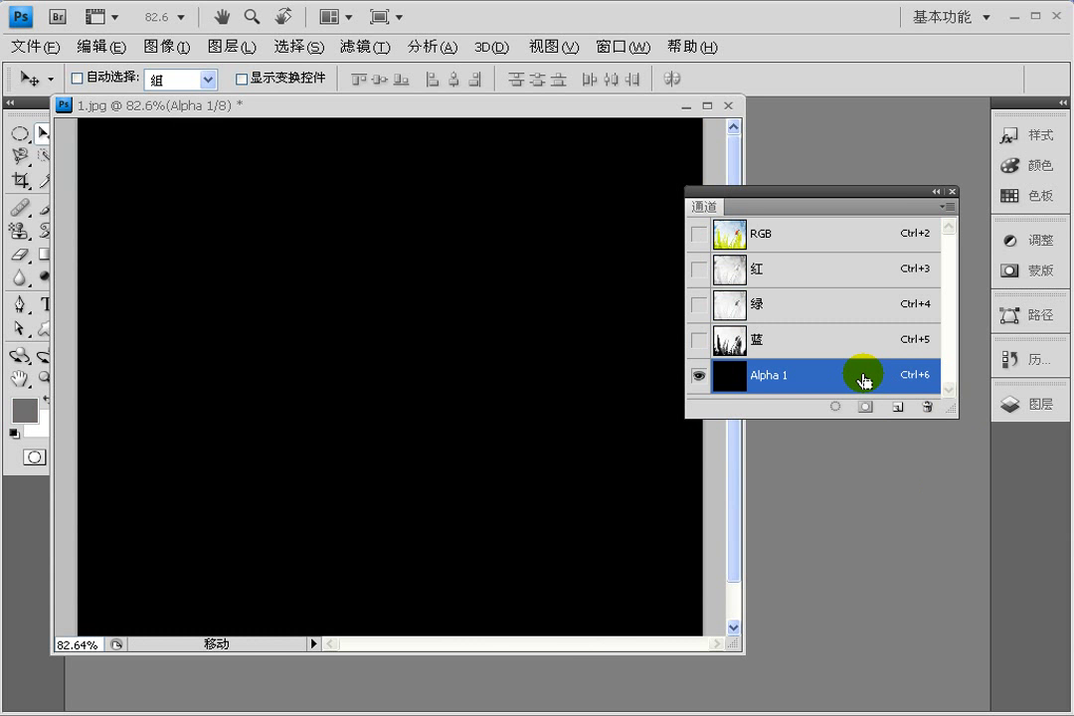
key("ctrl+z")
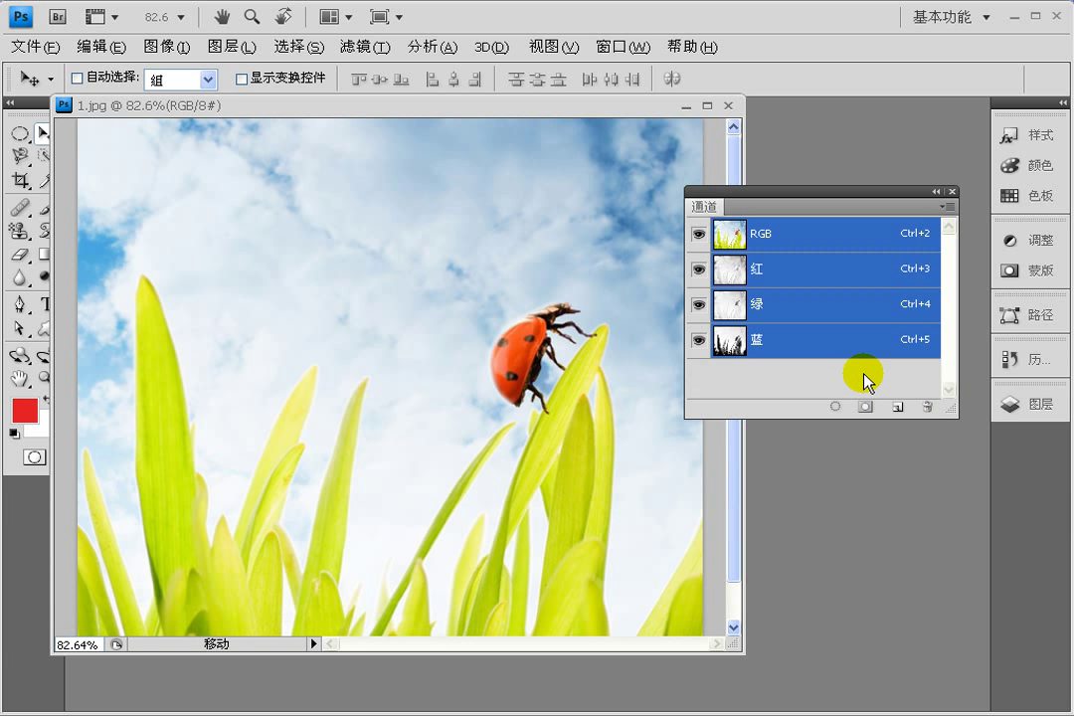
left_click(946, 208)
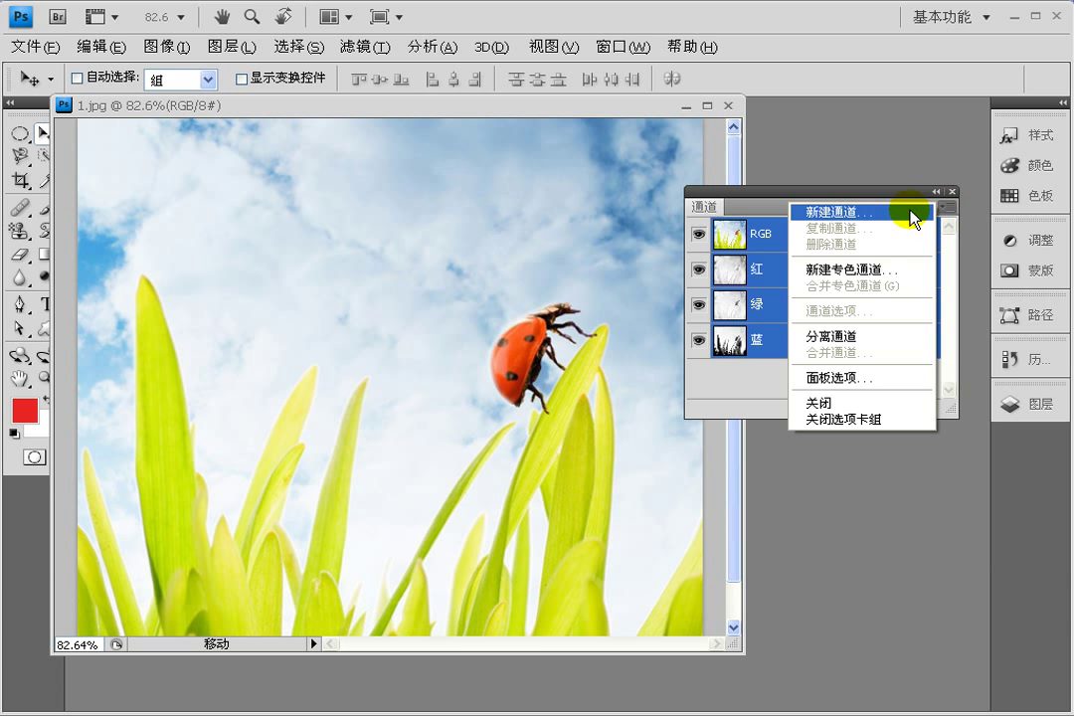
left_click(913, 218)
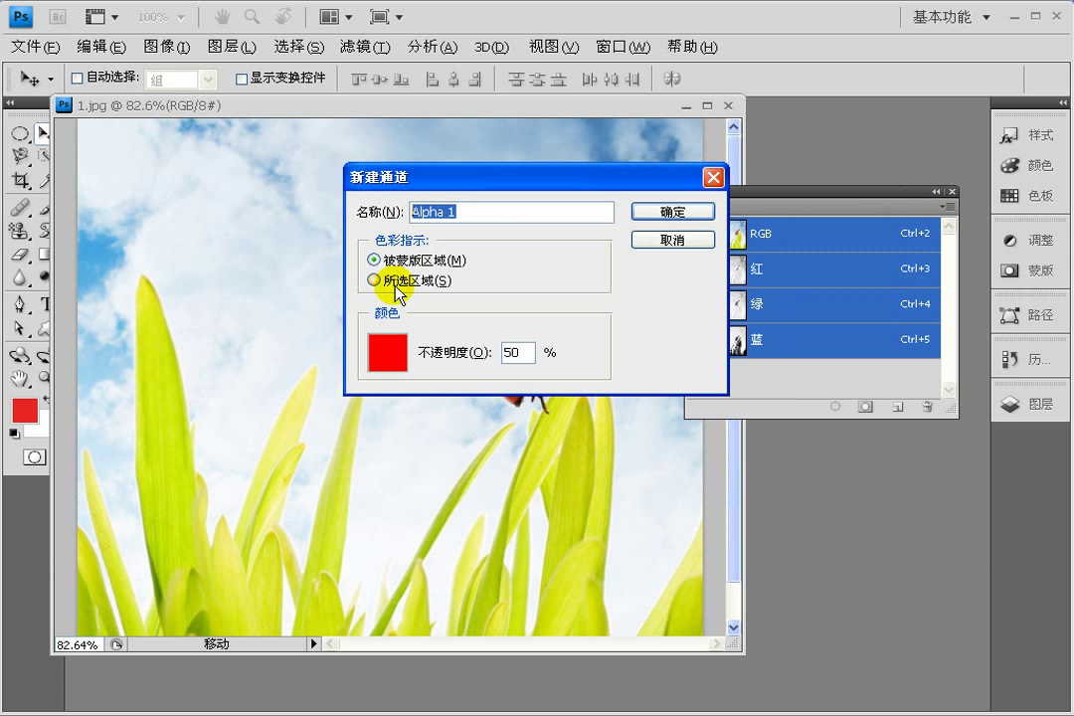
left_click(704, 212)
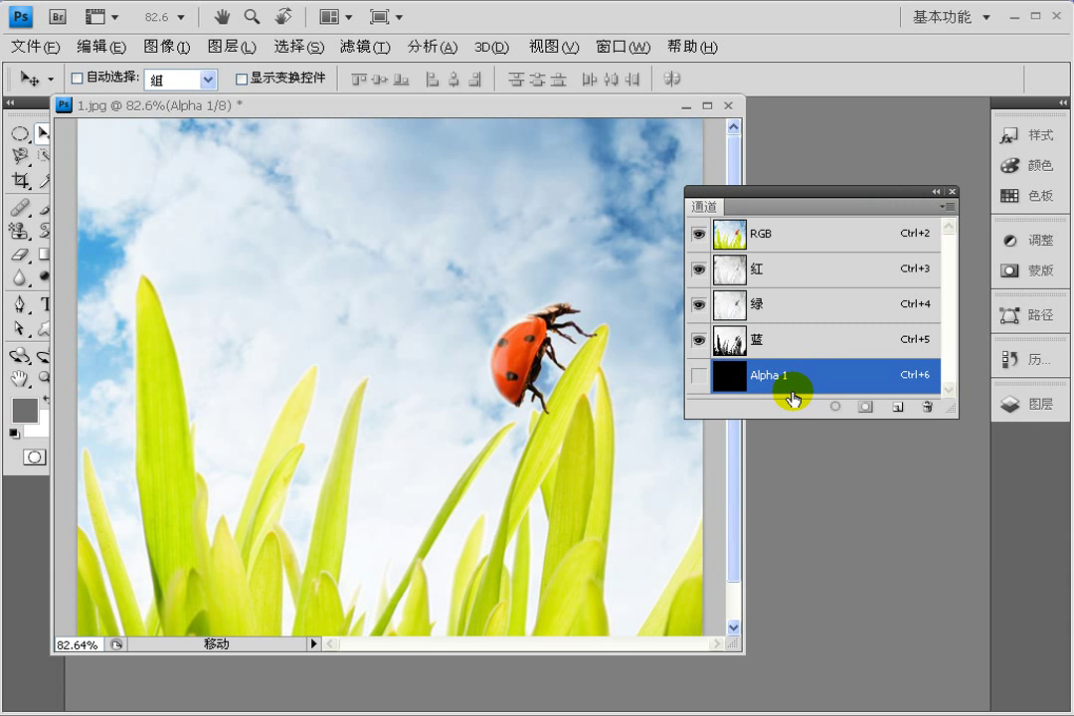
Delete the Alpha 1 channel and duplicate the Blue channel as 蓝 副本.
left_click_drag(845, 384, 929, 407)
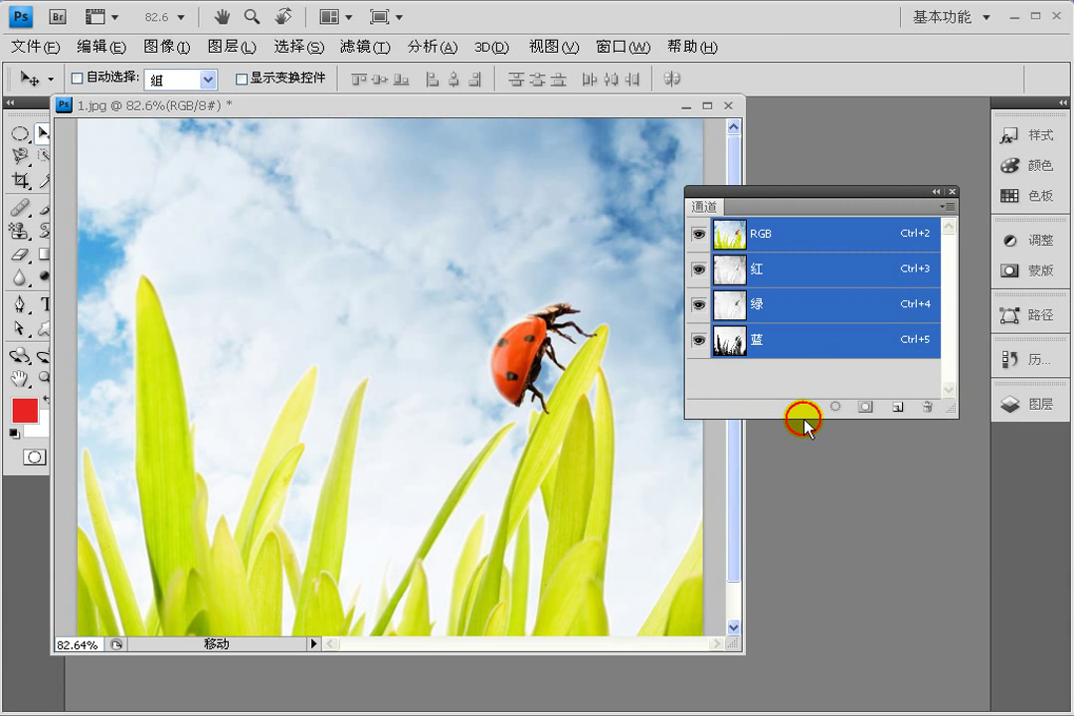
left_click_drag(804, 416, 798, 458)
mouse_move(824, 342)
left_mouse_down()
mouse_move(890, 402)
mouse_move(899, 451)
left_mouse_up()
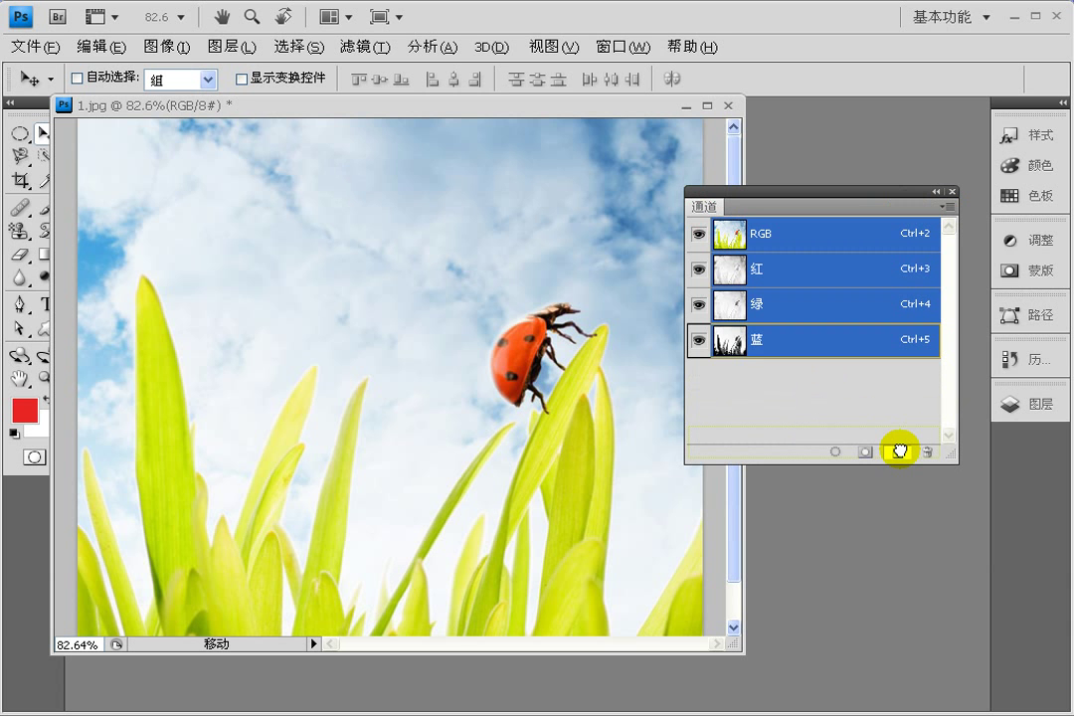
left_click_drag(899, 450, 899, 450)
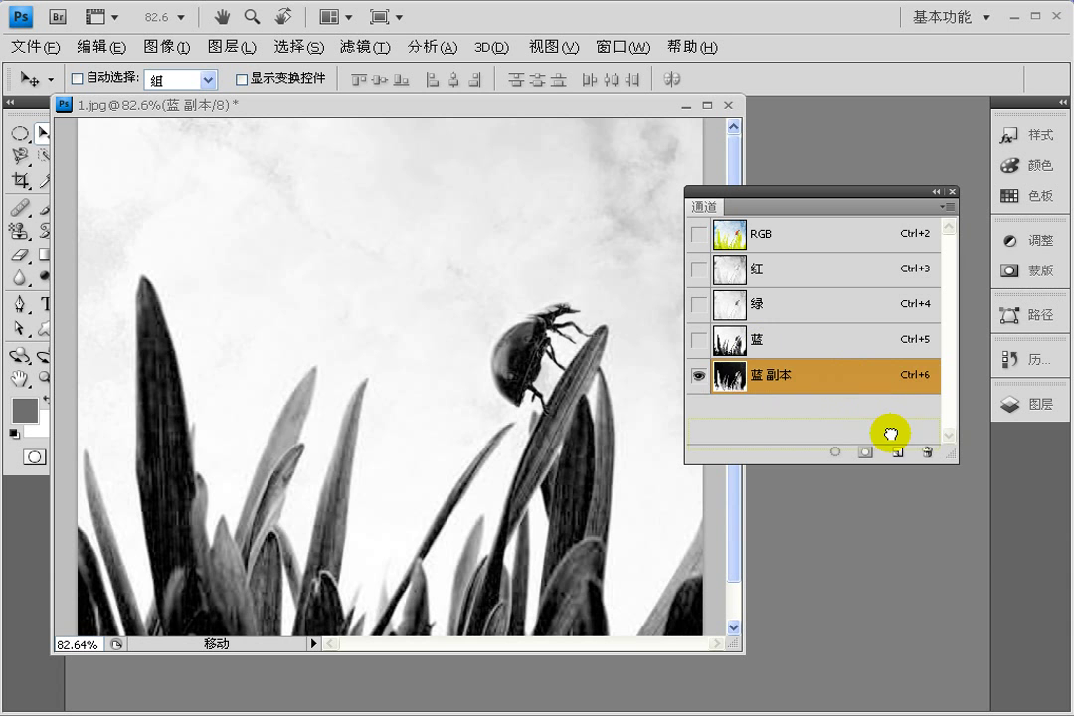
Delete the 蓝 副本 copy and view the Blue channel alone in grayscale.
left_click_drag(835, 384, 927, 452)
left_click(796, 343)
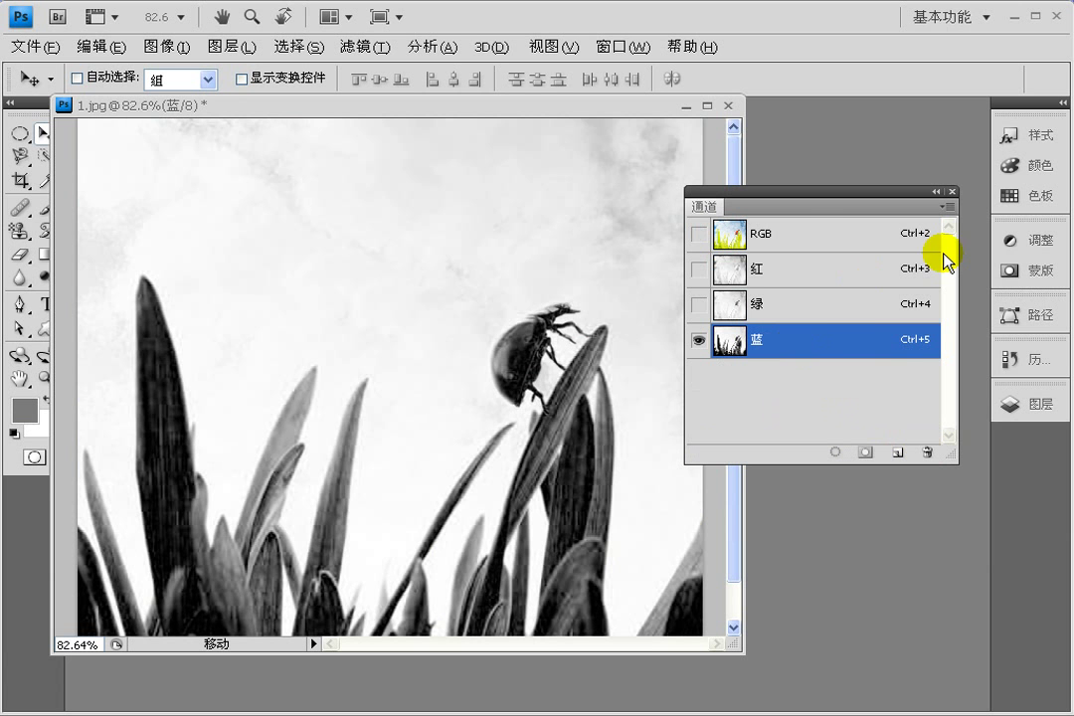
left_click(949, 207)
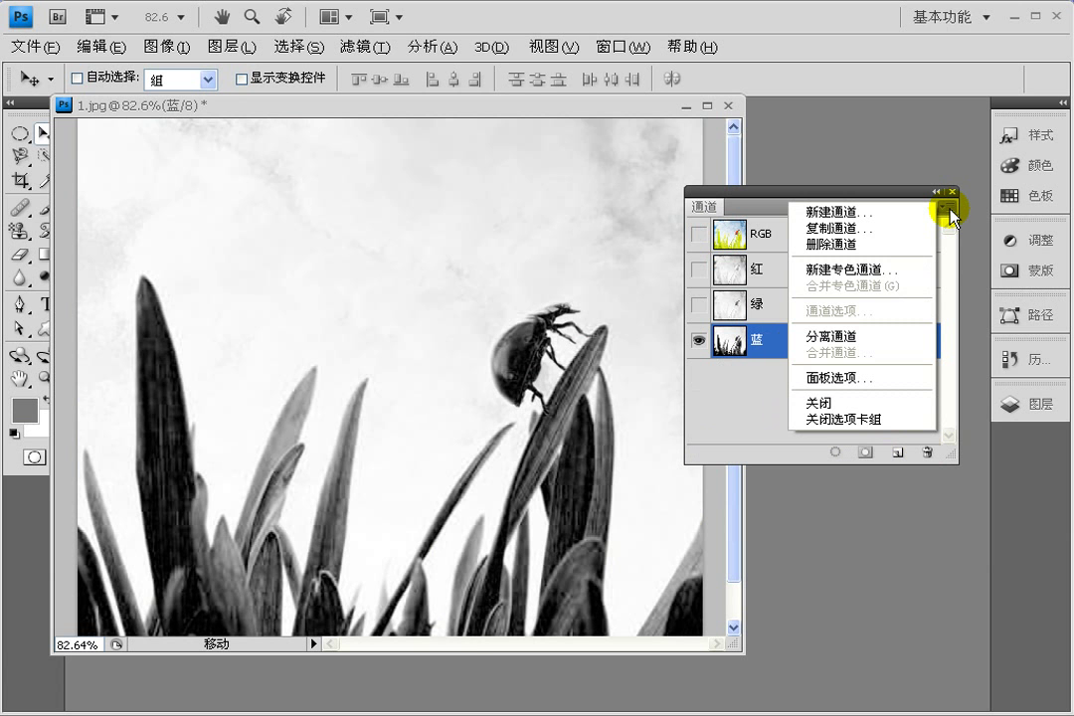
Duplicate the Blue channel within 1.jpg, then delete the copy and reselect Blue.
left_click(892, 237)
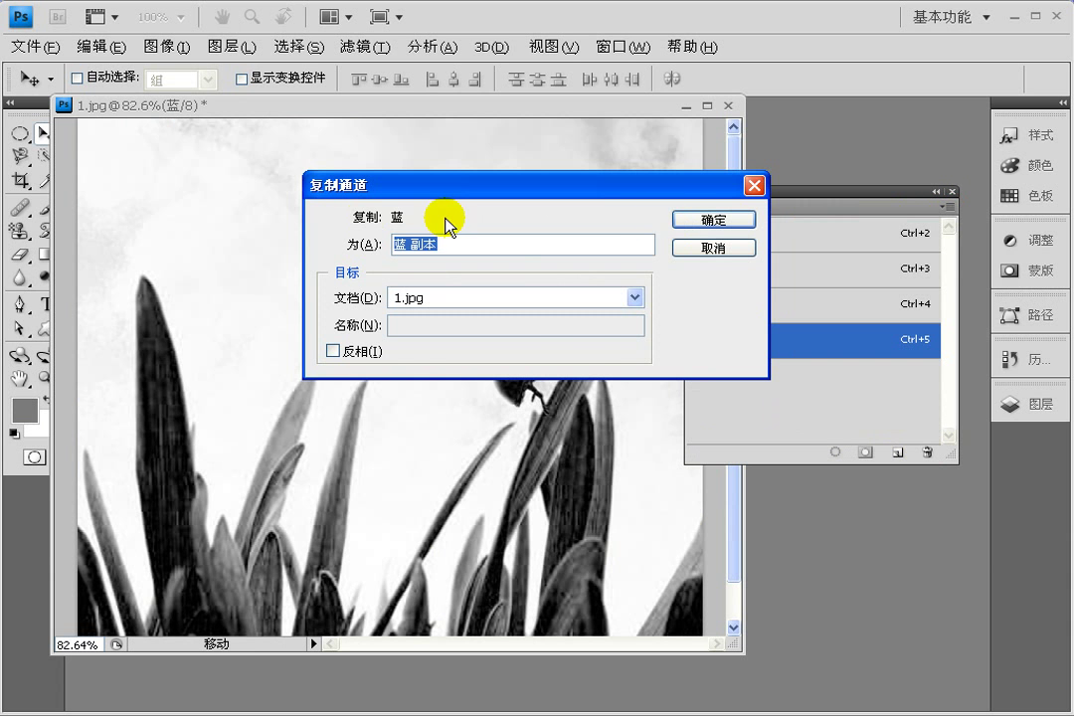
left_click(691, 219)
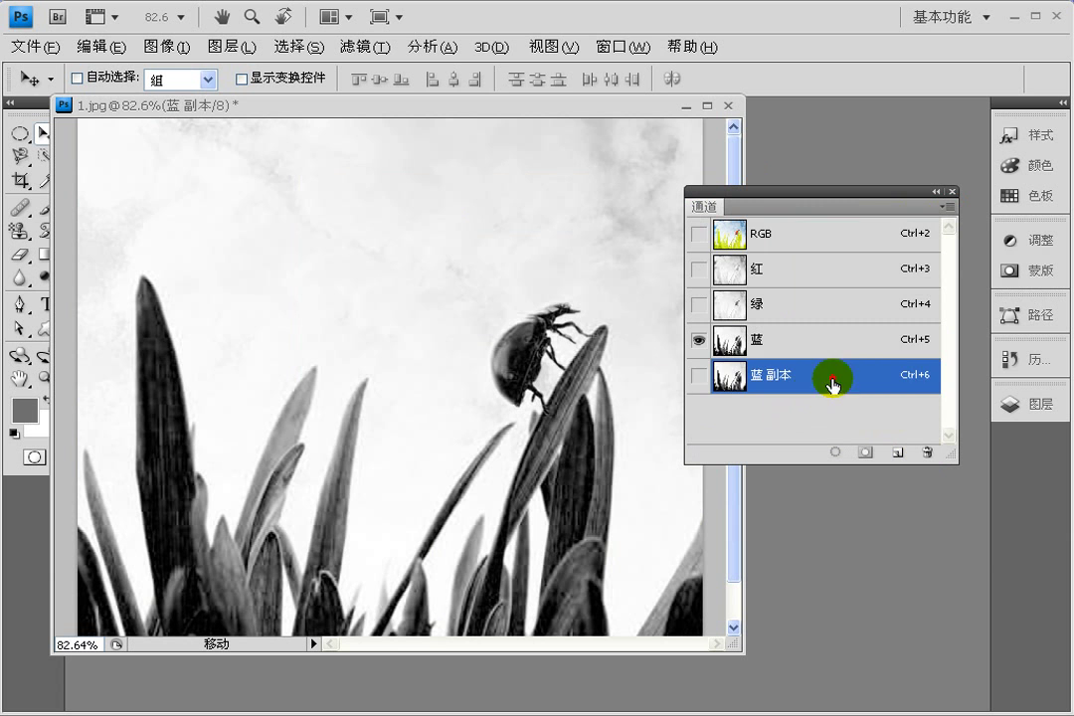
left_click_drag(811, 398, 927, 453)
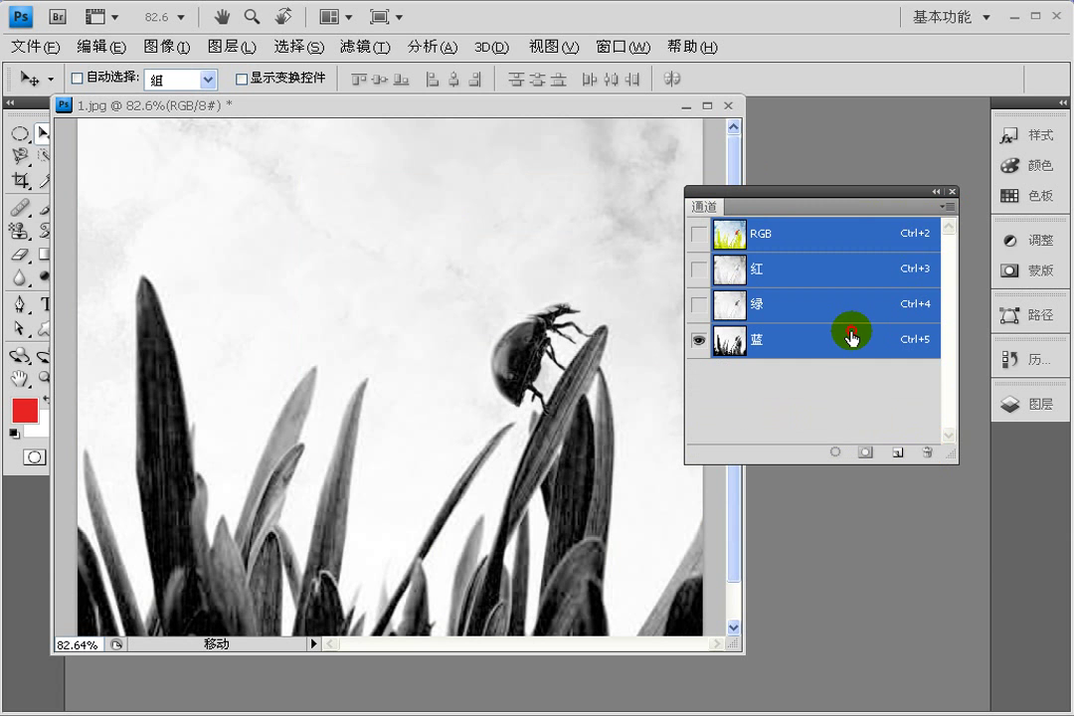
left_click(852, 338)
Reopen Duplicate Channel for Blue and select the copy's name text.
left_click(946, 206)
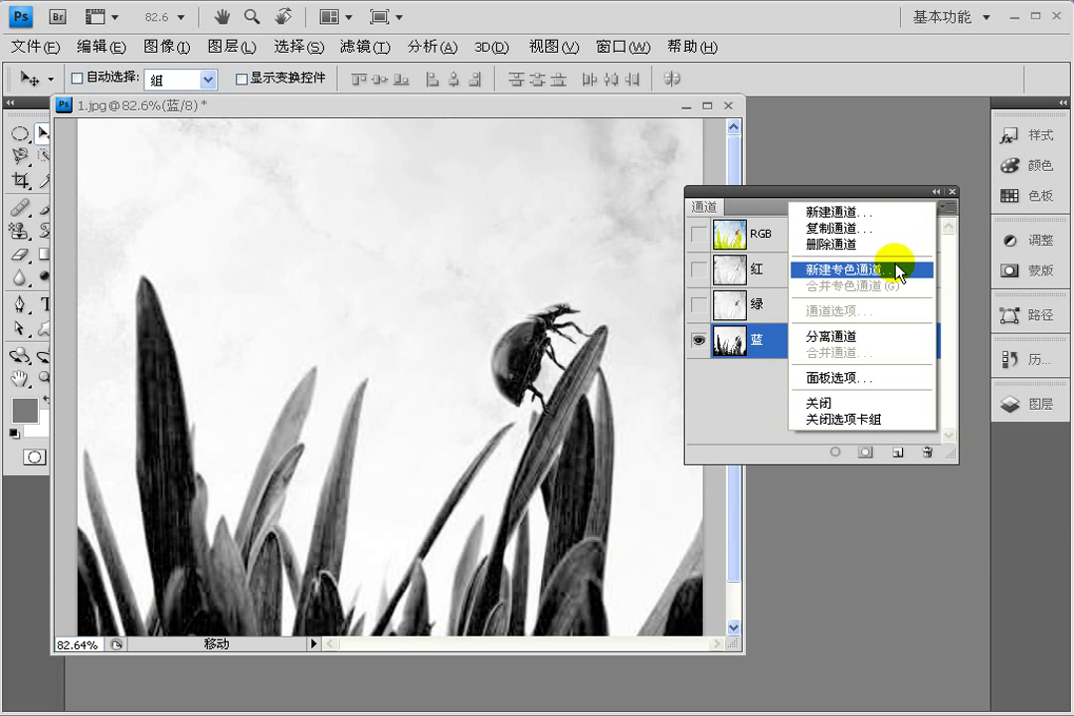
left_click(876, 229)
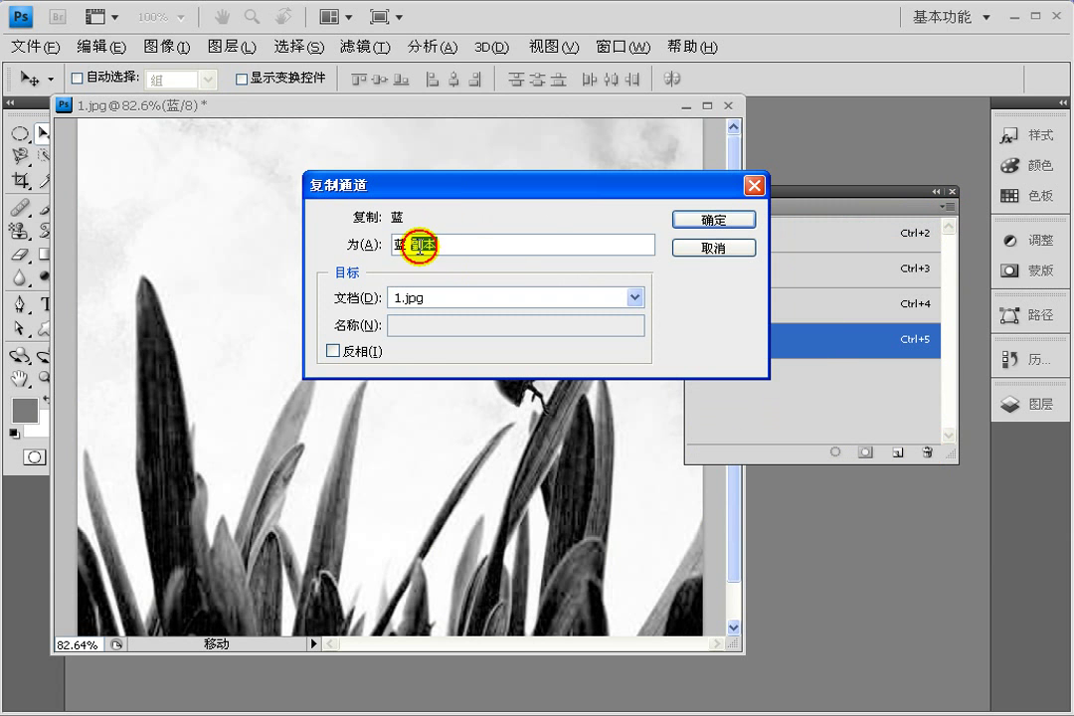
left_click_drag(420, 245, 390, 246)
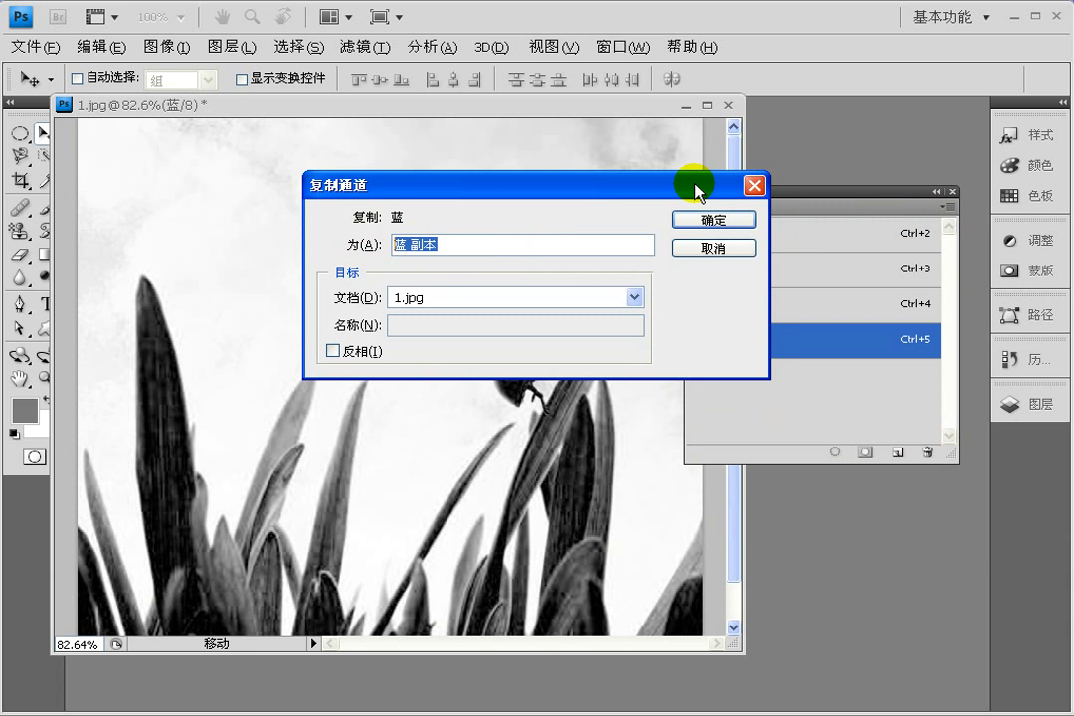
left_click_drag(696, 187, 604, 178)
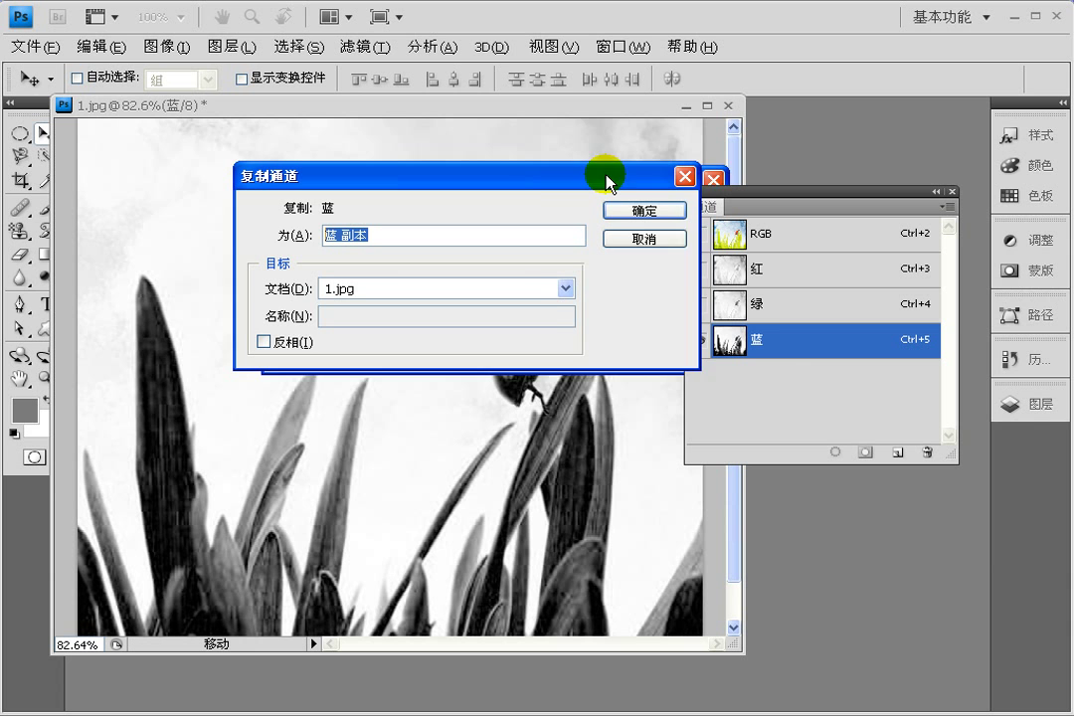
left_click(277, 235)
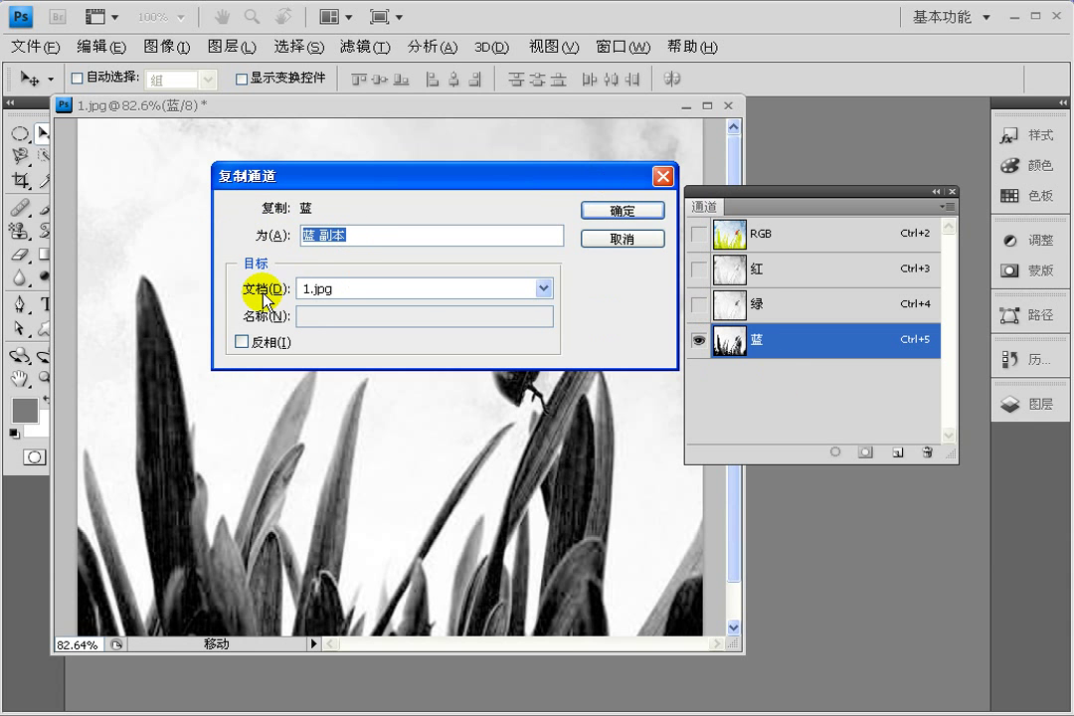
Set the destination Document to 新建, select the new name, then cancel the duplicate.
left_click(408, 290)
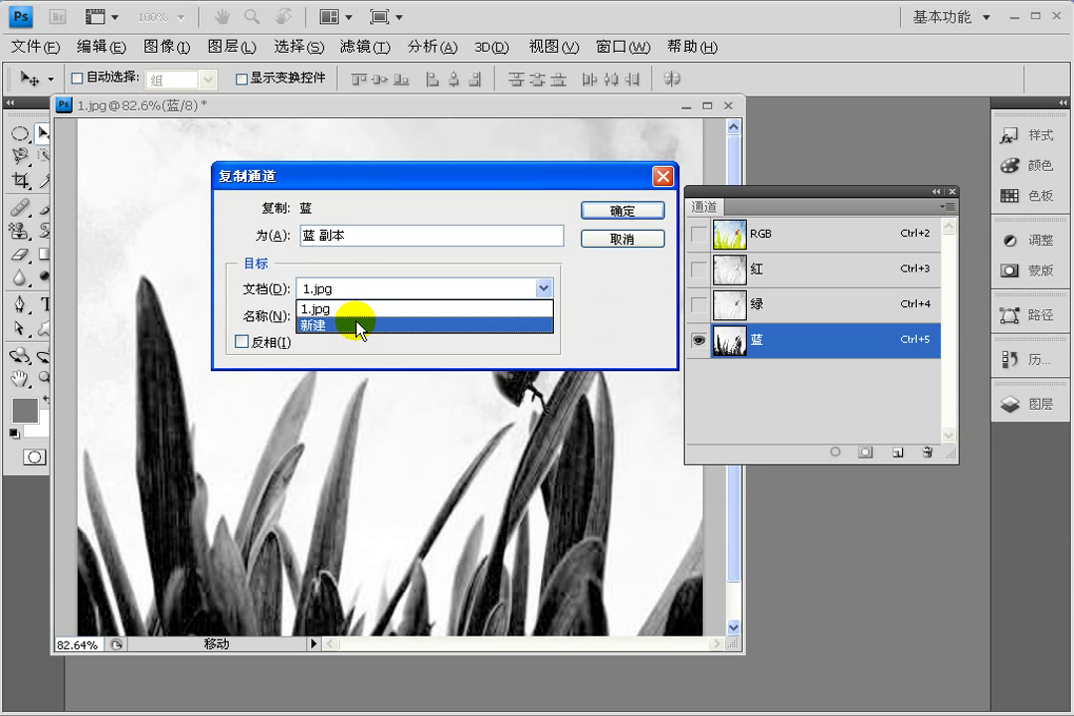
left_click(249, 291)
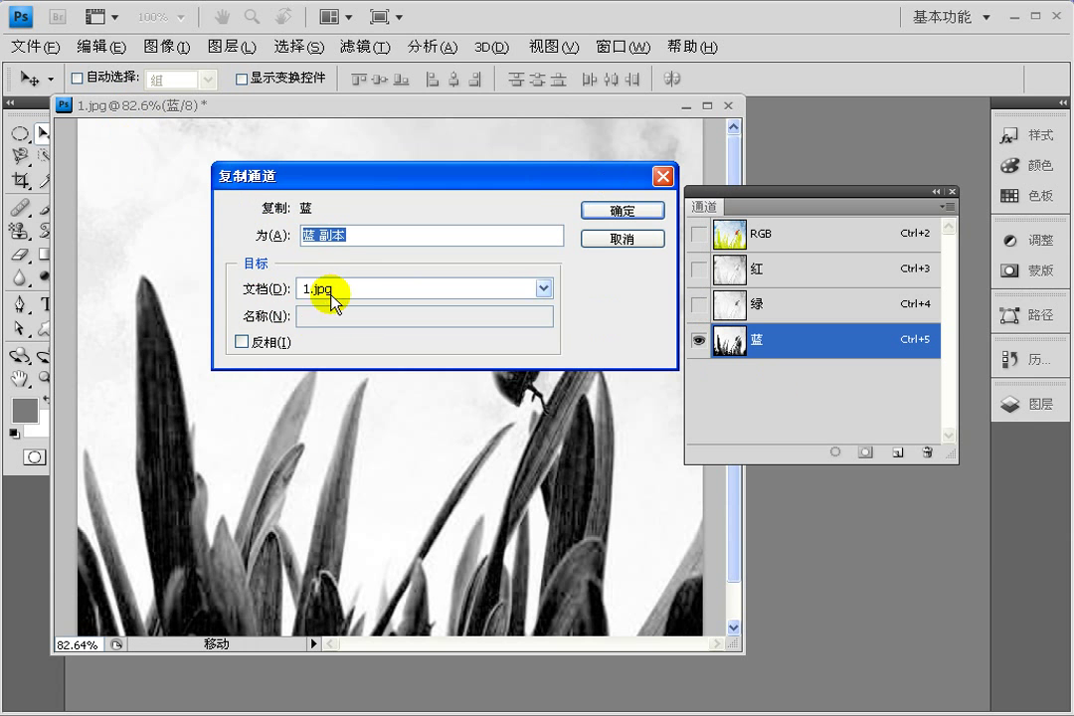
left_click(332, 290)
left_click(333, 321)
left_click(341, 316)
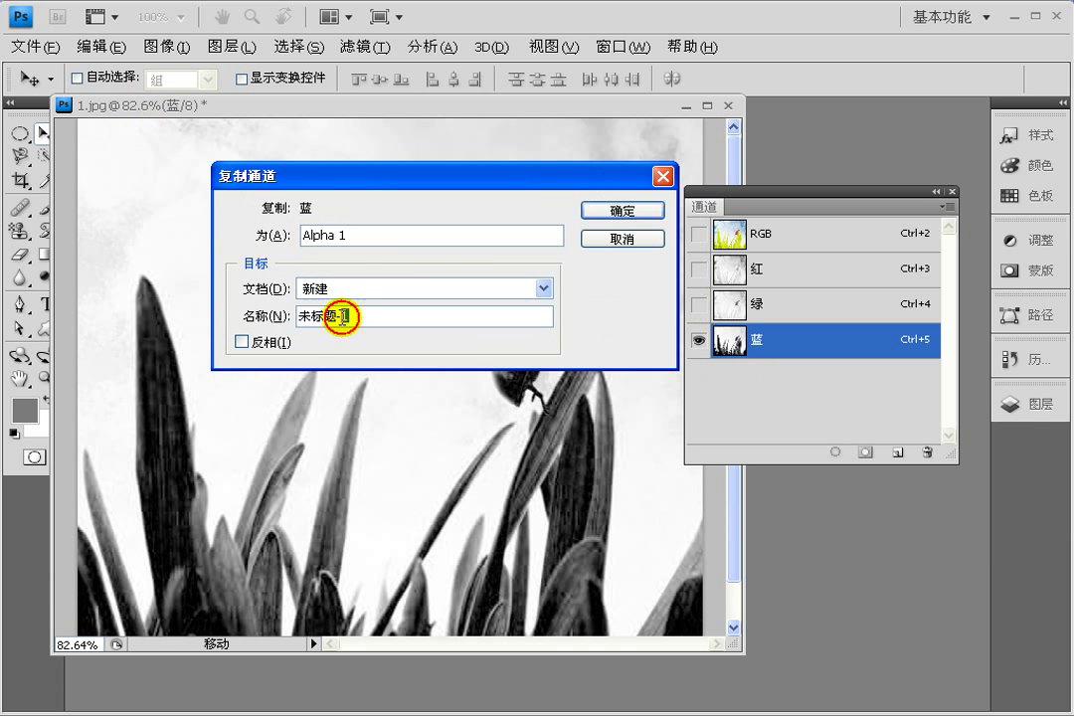
left_click_drag(341, 317, 286, 320)
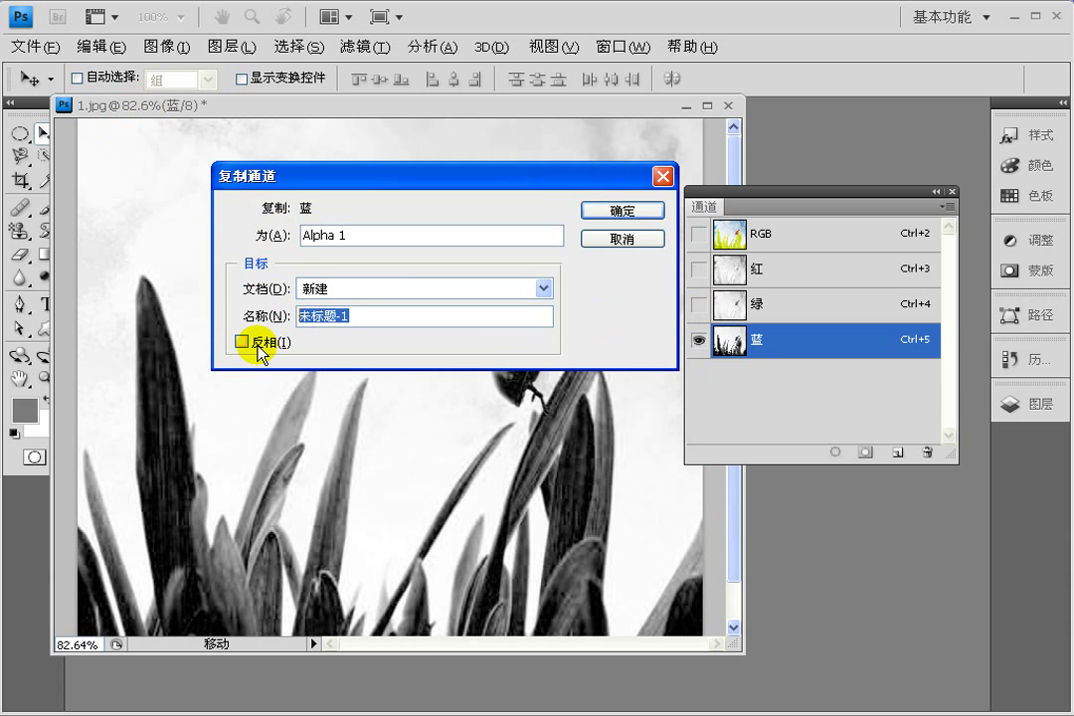
left_click(619, 241)
On the RGB composite, draw a circular elliptical selection and invert it.
left_click(788, 246)
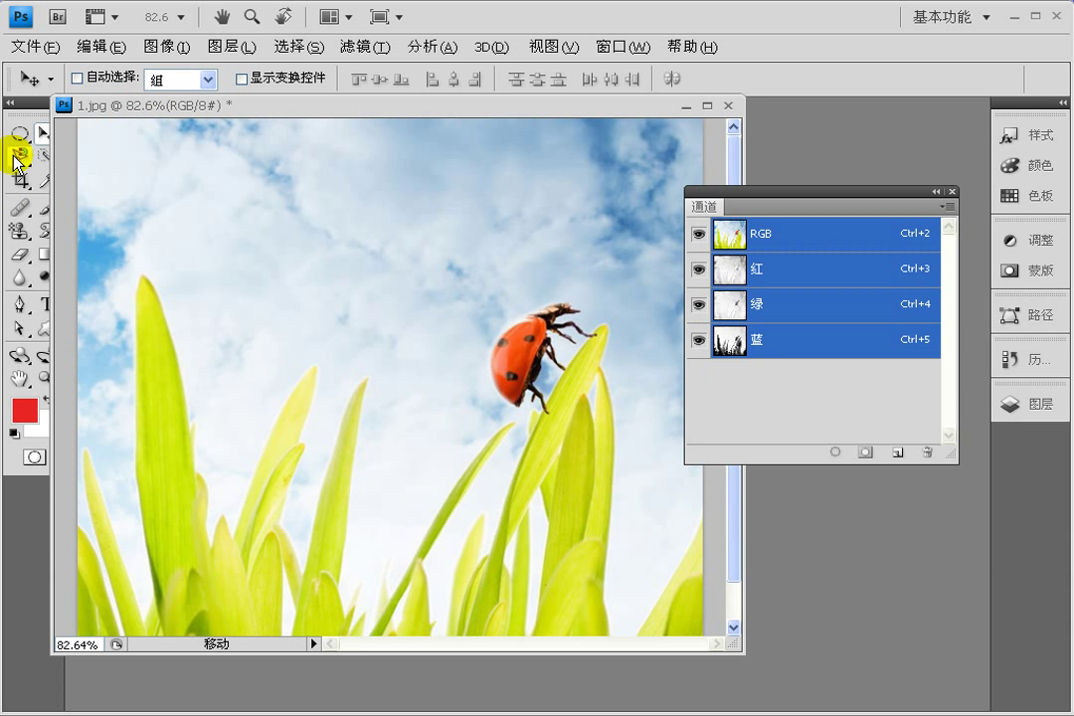
left_click(20, 133)
left_click_drag(210, 221, 387, 398)
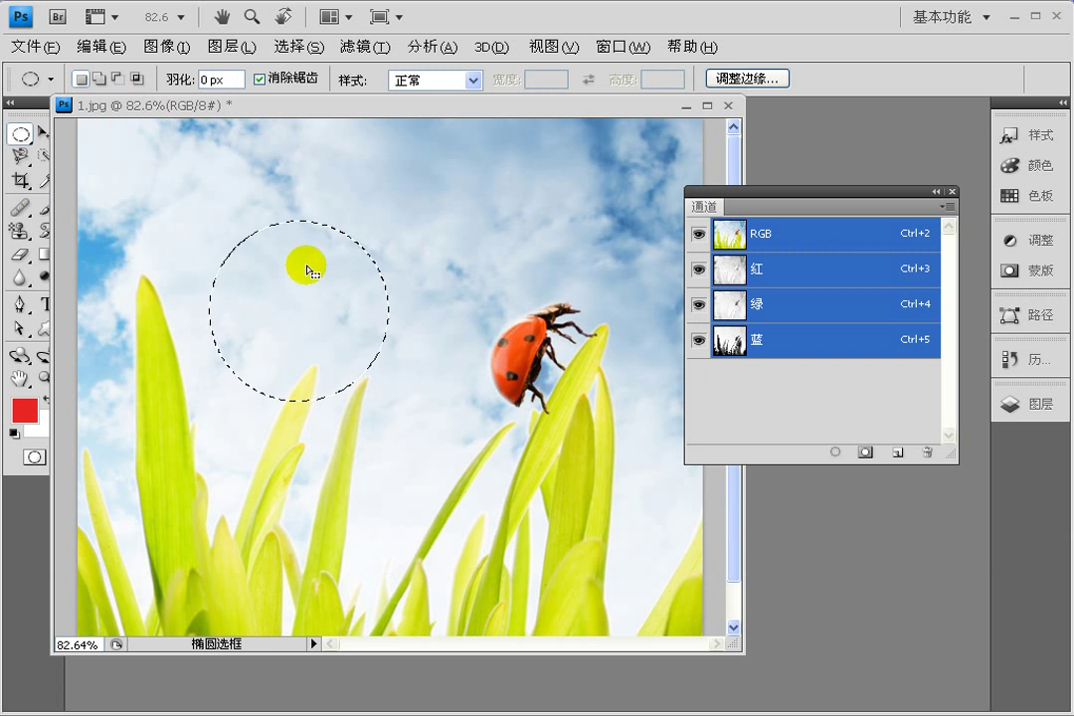
left_click(308, 48)
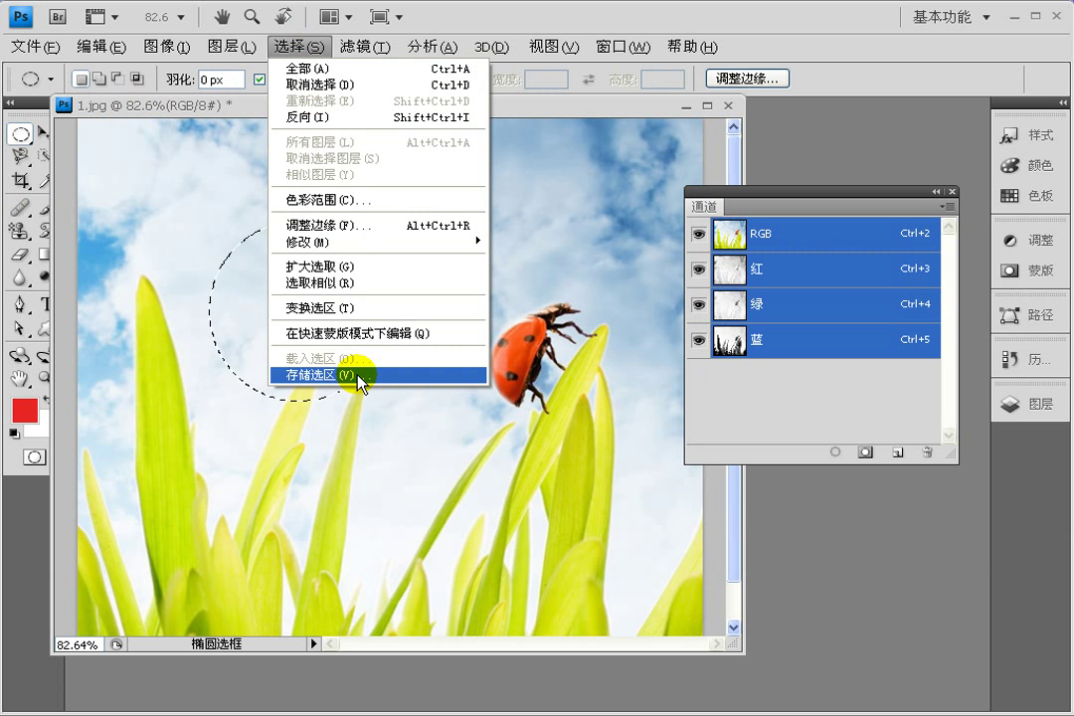
left_click(353, 117)
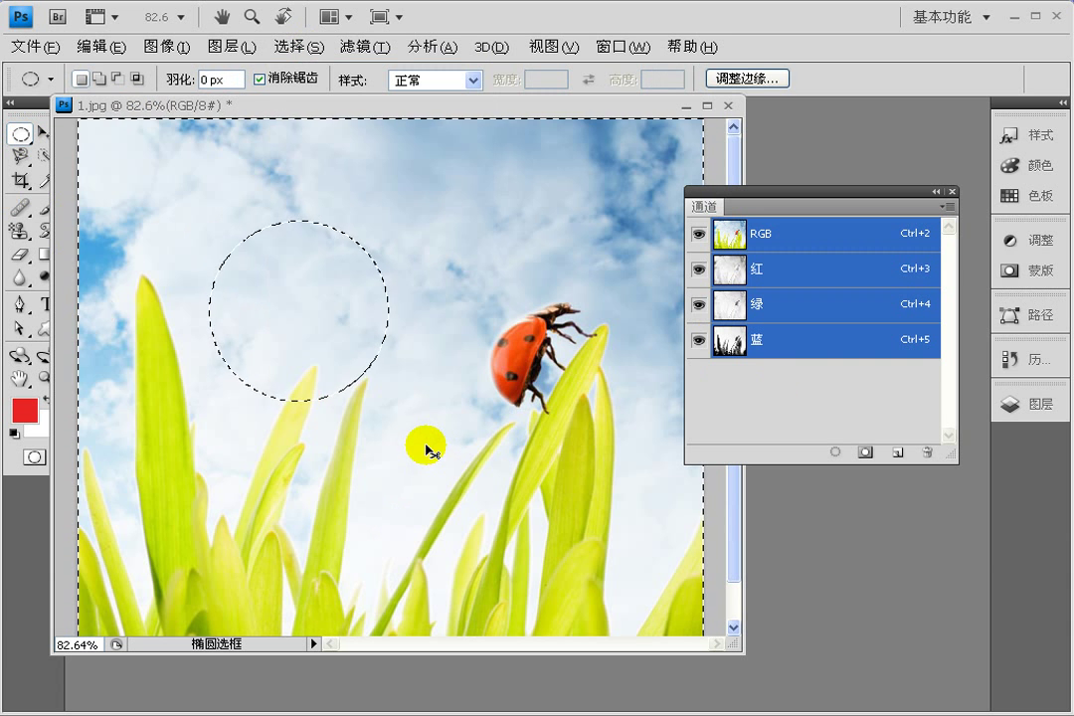
Deselect, add a blank Alpha 1 channel, then drag it to the trash.
left_click(425, 450)
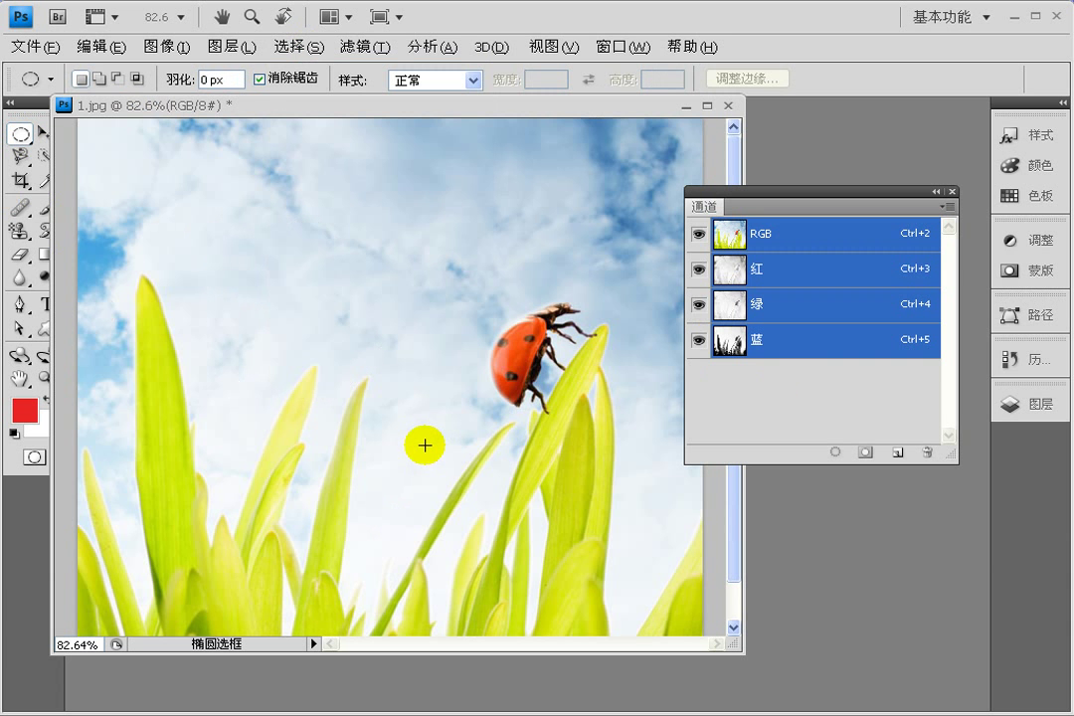
left_click(895, 453)
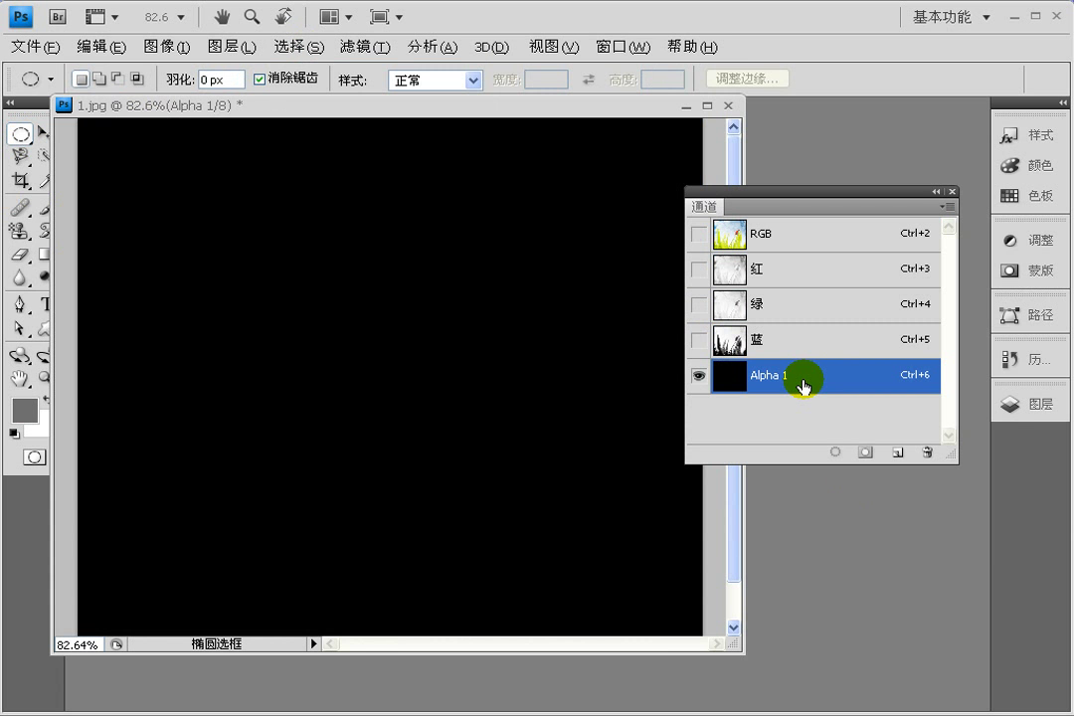
left_click_drag(802, 381, 925, 450)
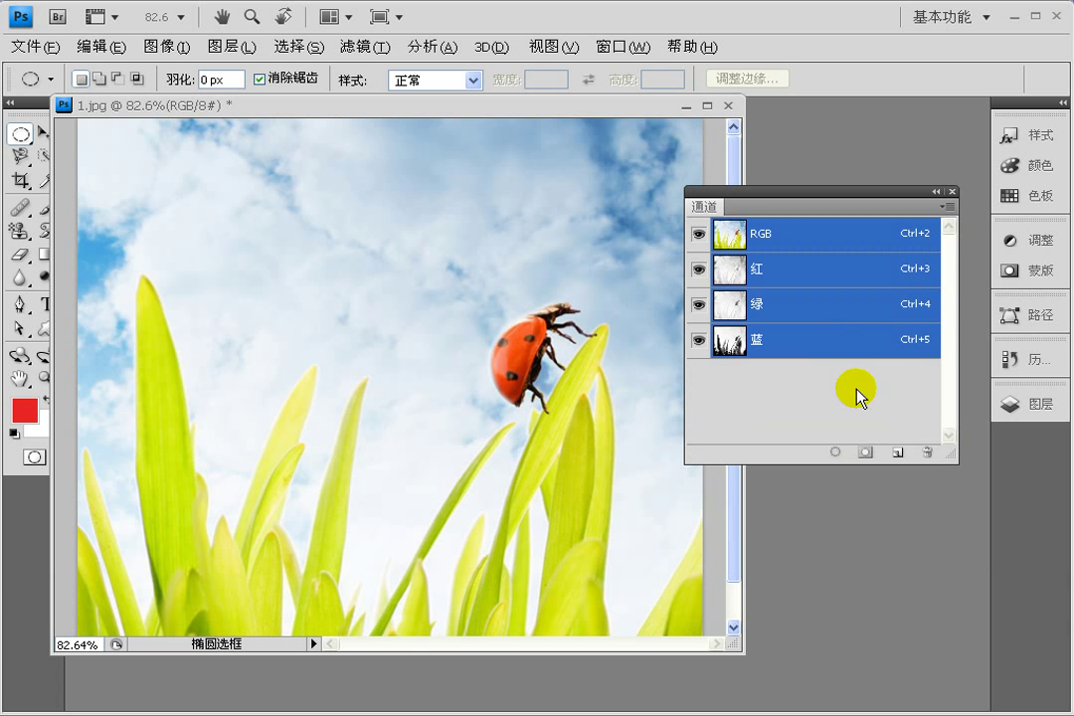
left_click(897, 452)
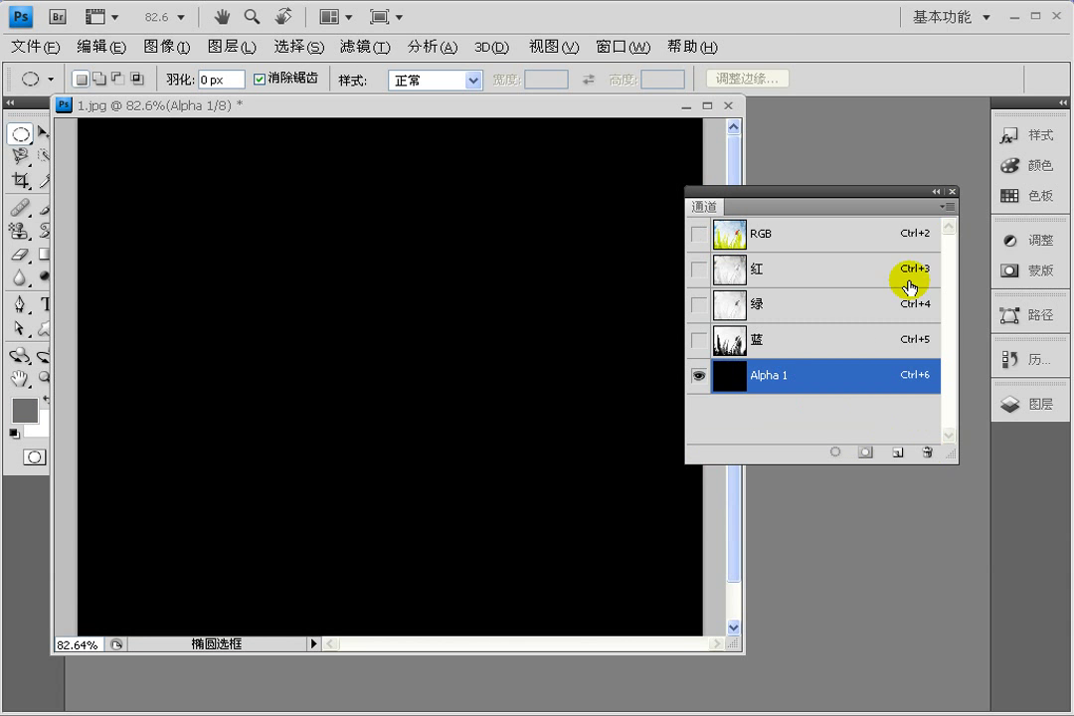
left_click(946, 206)
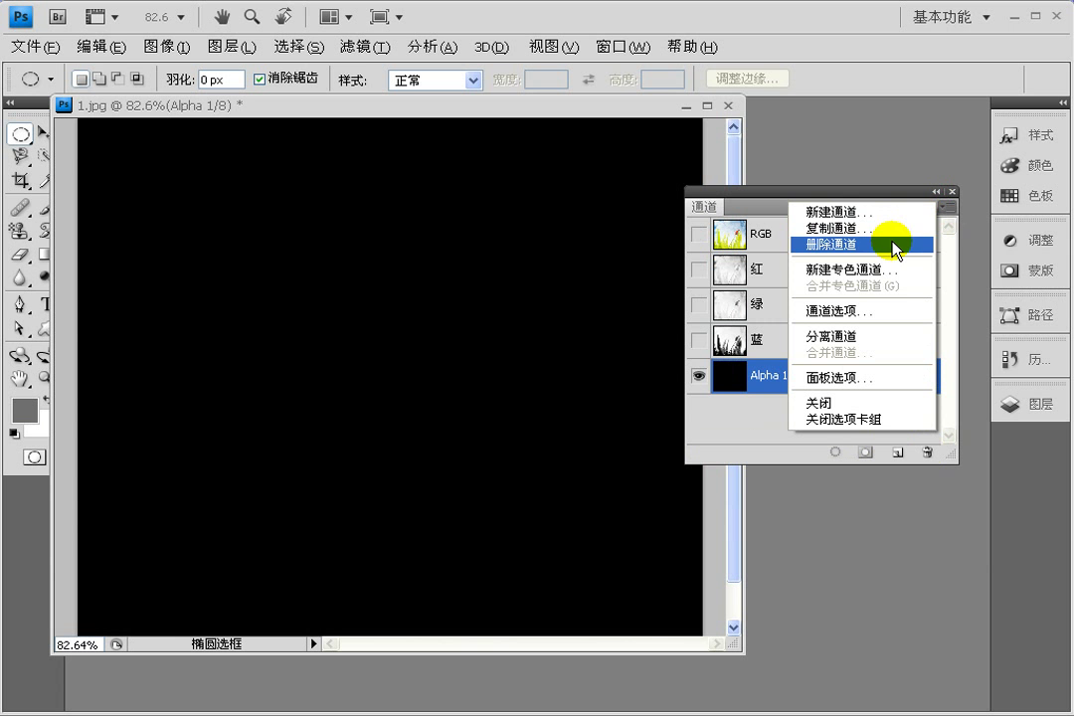
left_click_drag(784, 376, 928, 453)
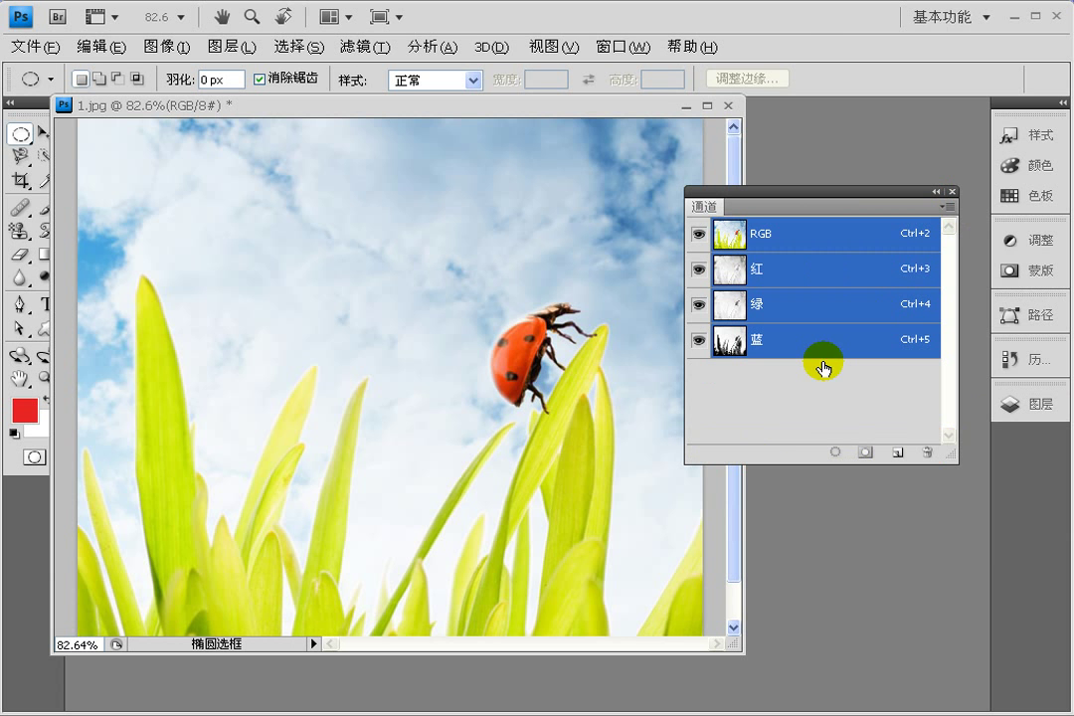
Split the photo into red, green and blue grayscale documents and view each one.
left_click(950, 206)
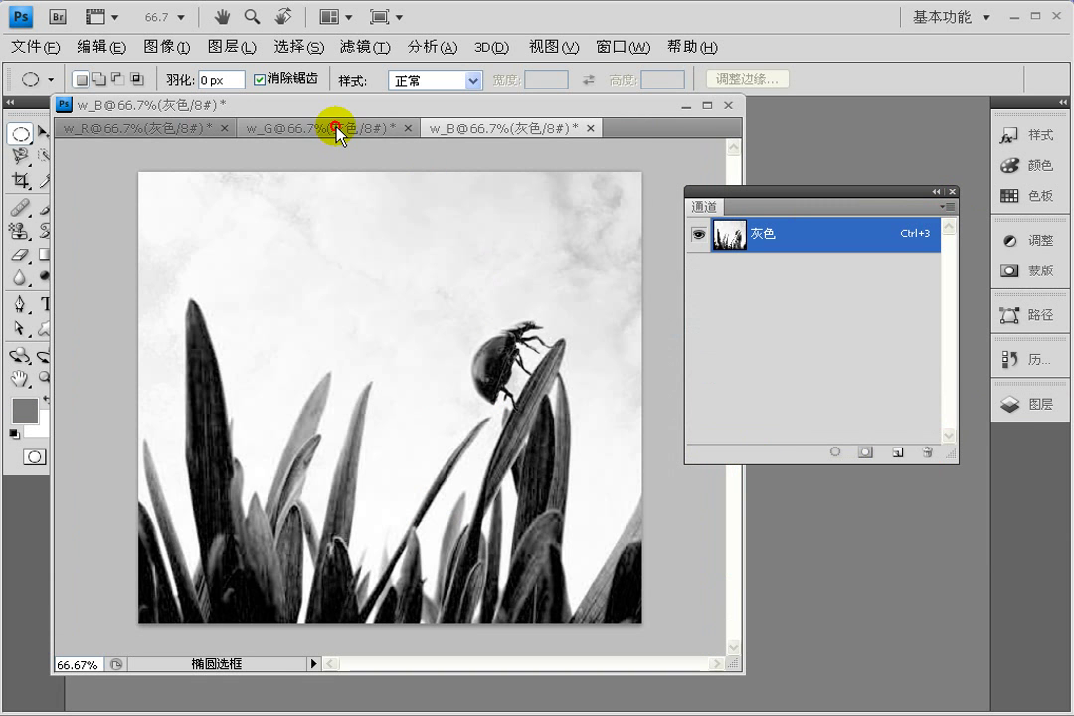
left_click(338, 129)
left_click(154, 131)
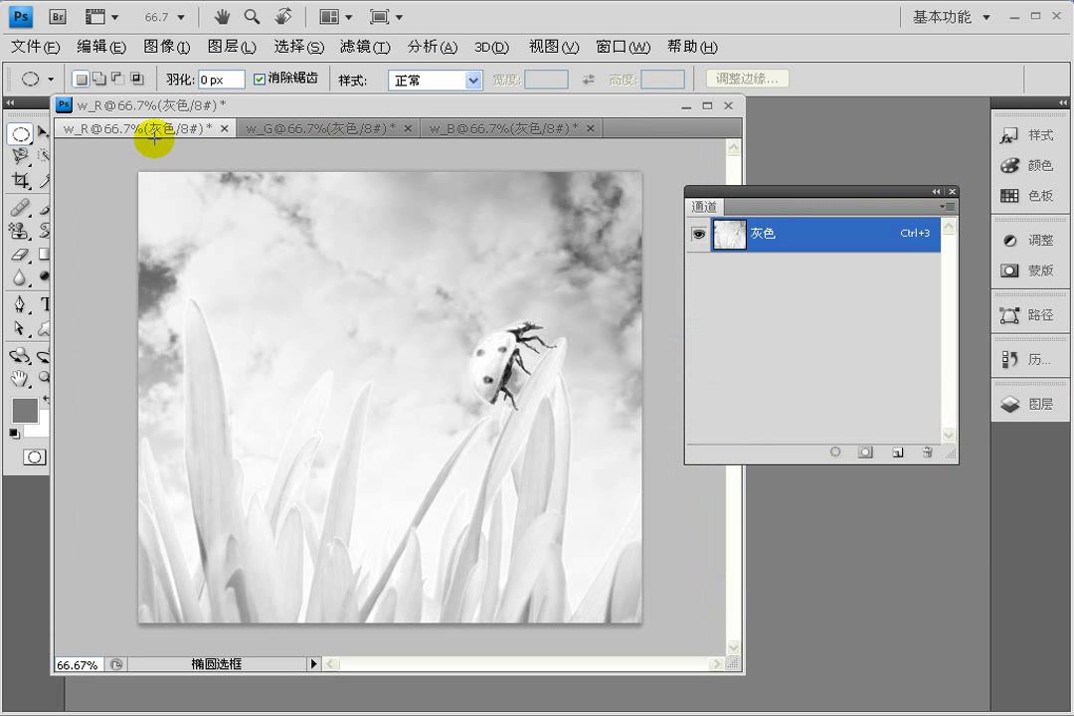
left_click(286, 129)
left_click(503, 127)
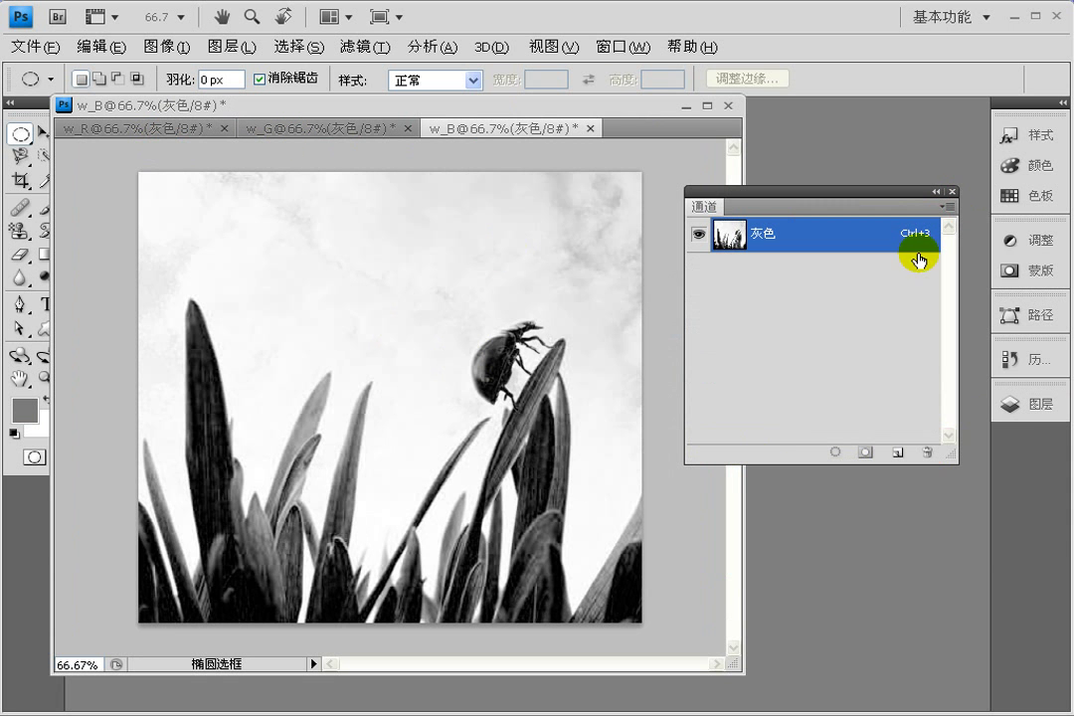
Merge w_R, w_G and w_B back into a new RGB Color image.
left_click(947, 206)
left_click(855, 353)
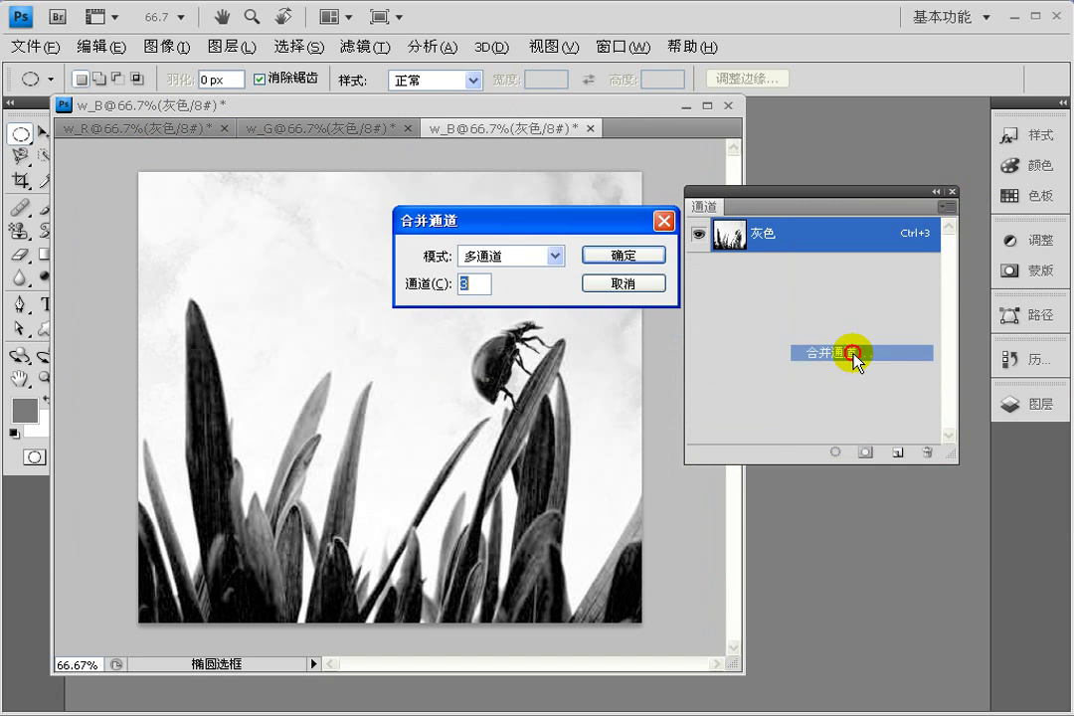
left_click(523, 256)
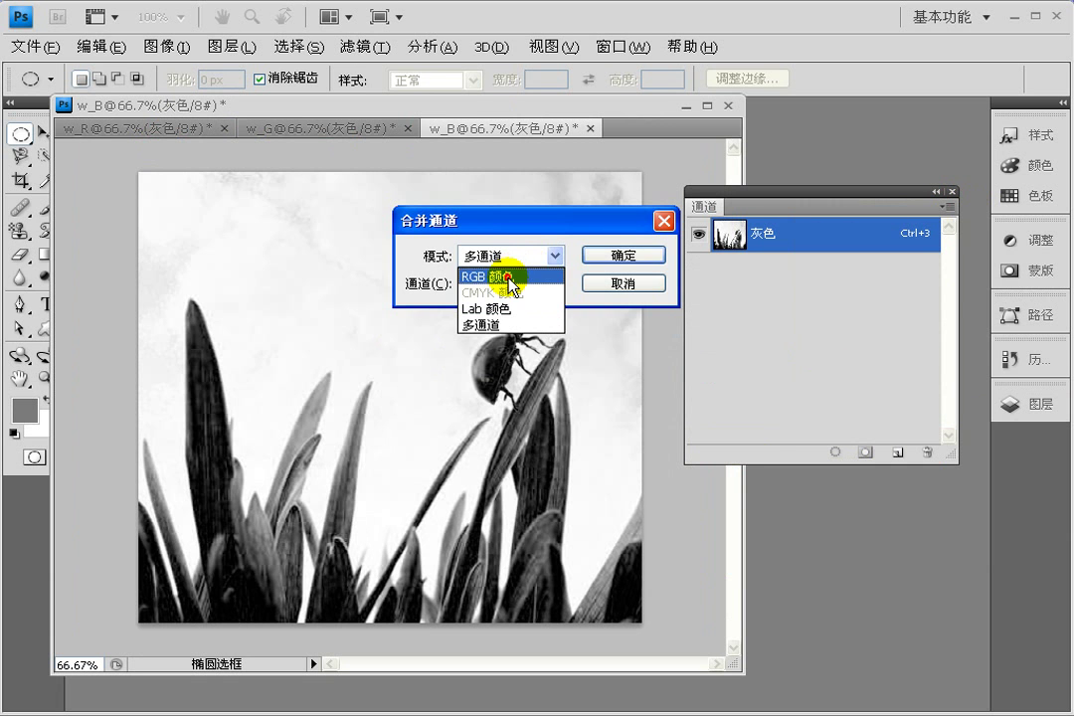
left_click(505, 277)
left_click(645, 257)
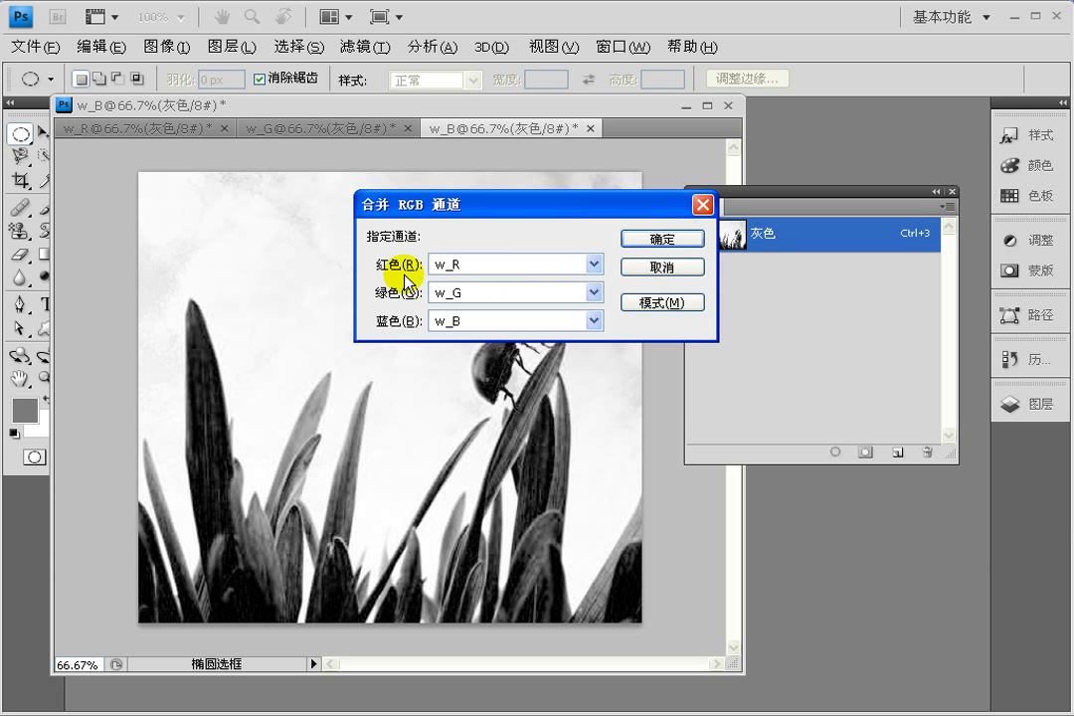
left_click(663, 242)
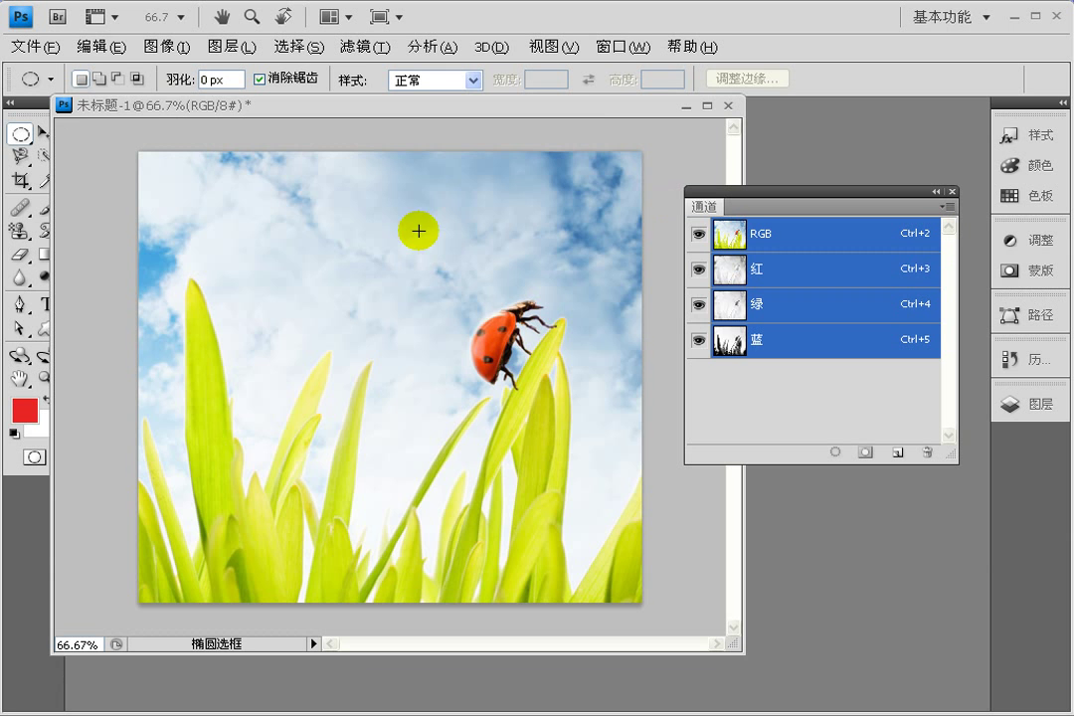
left_click_drag(497, 107, 531, 137)
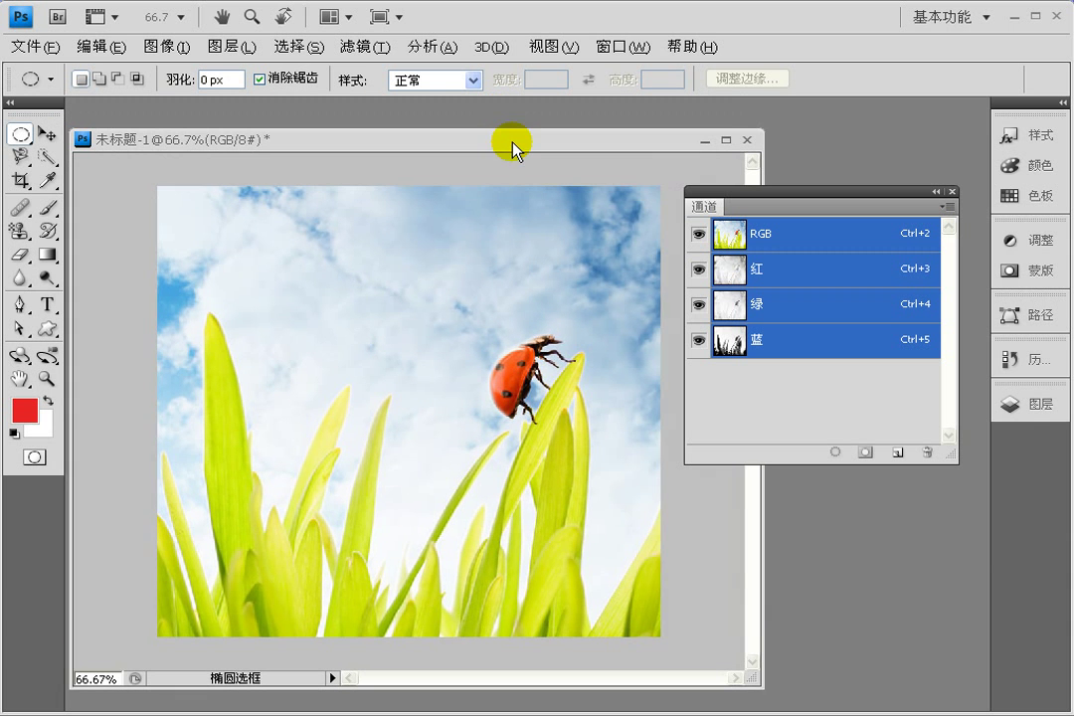